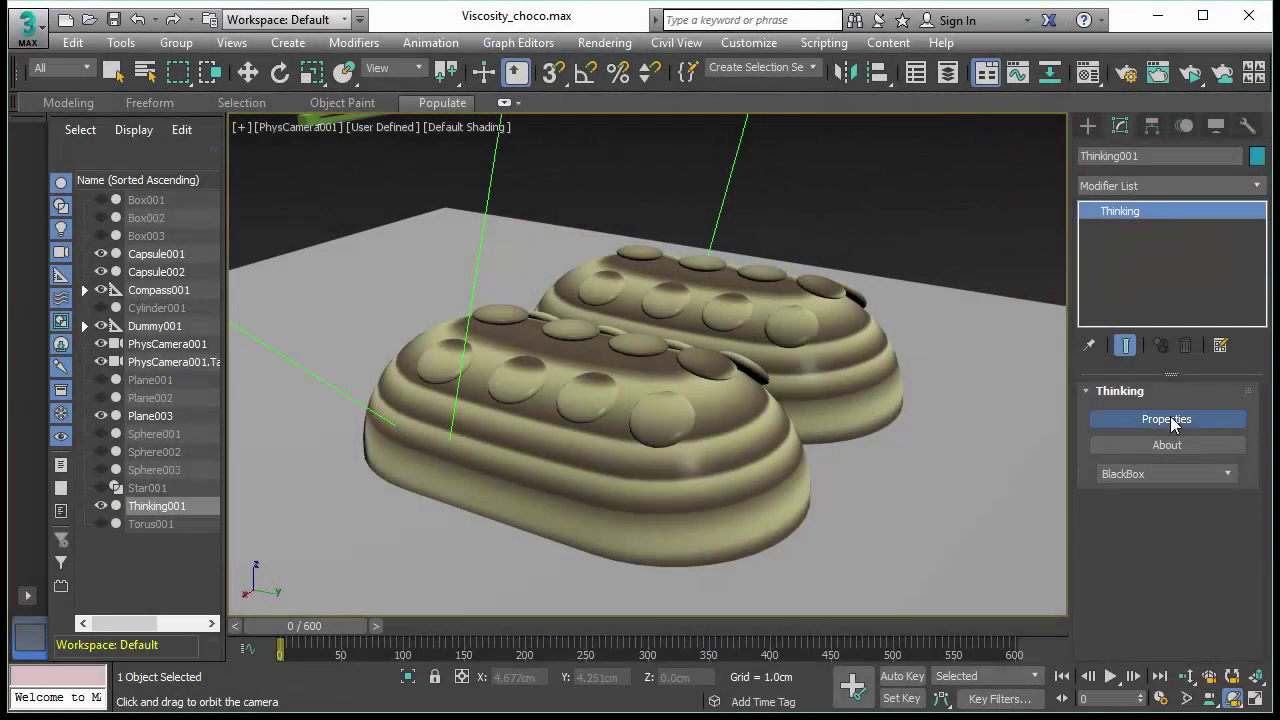
- Open the Thinking001 particle editor and inspect the TimeInterval, PositionBorn and VolumePos nodes
left_click(1167, 419)
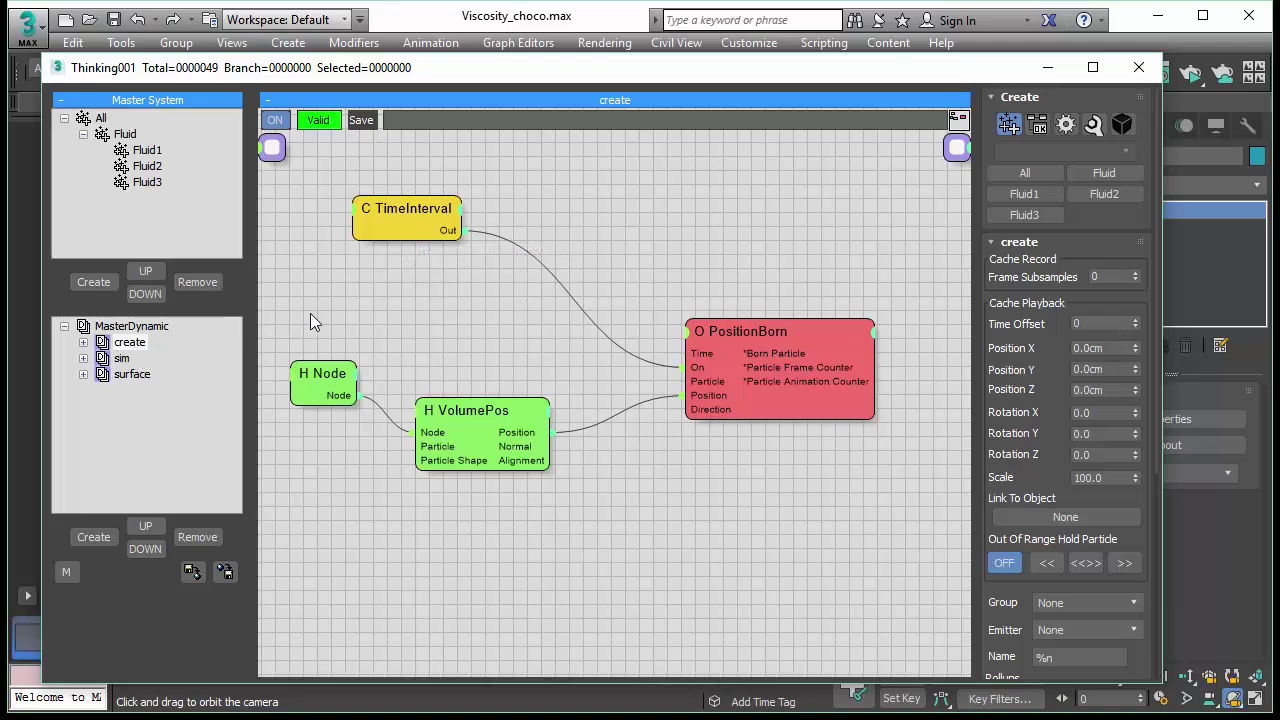
left_click(399, 209)
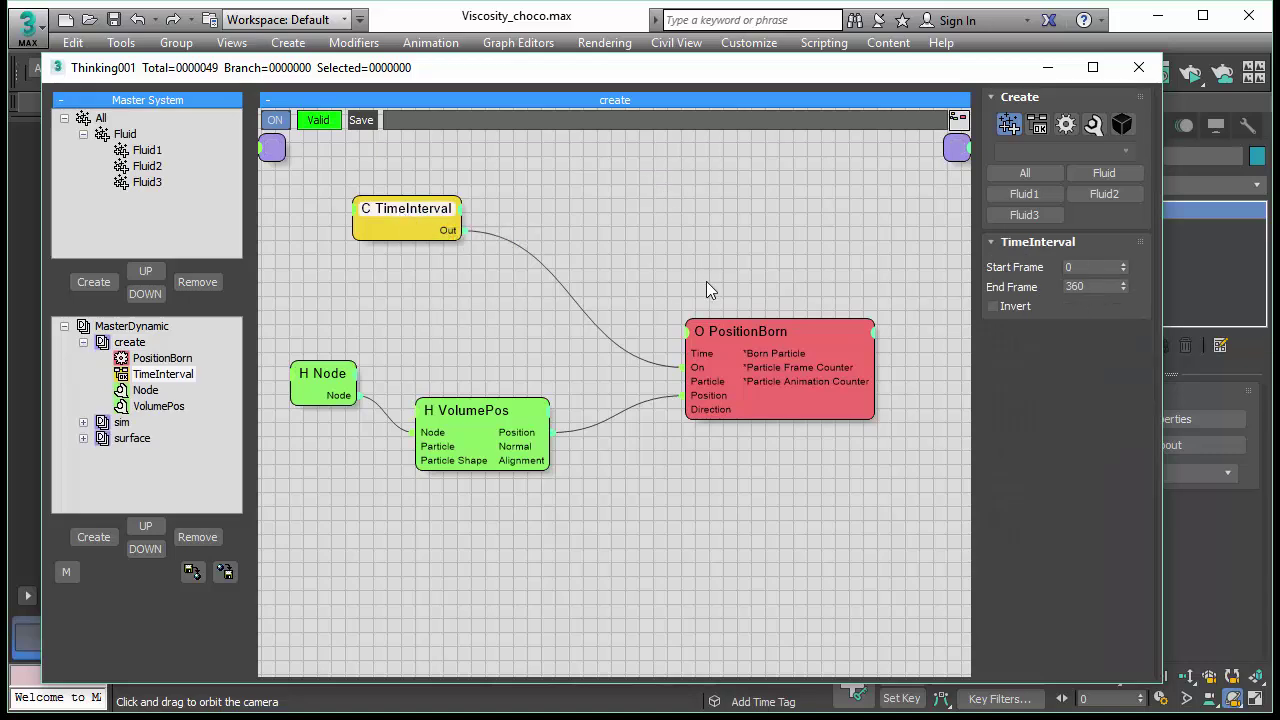
left_click(767, 330)
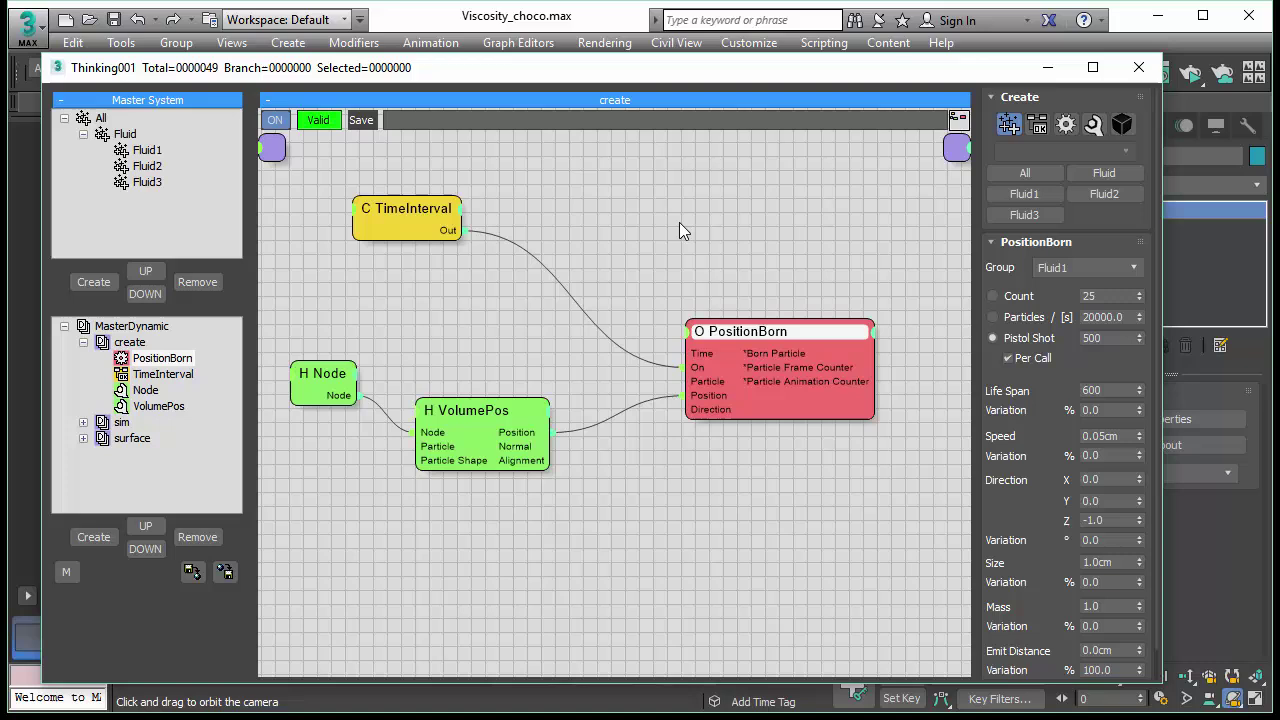
left_click(479, 412)
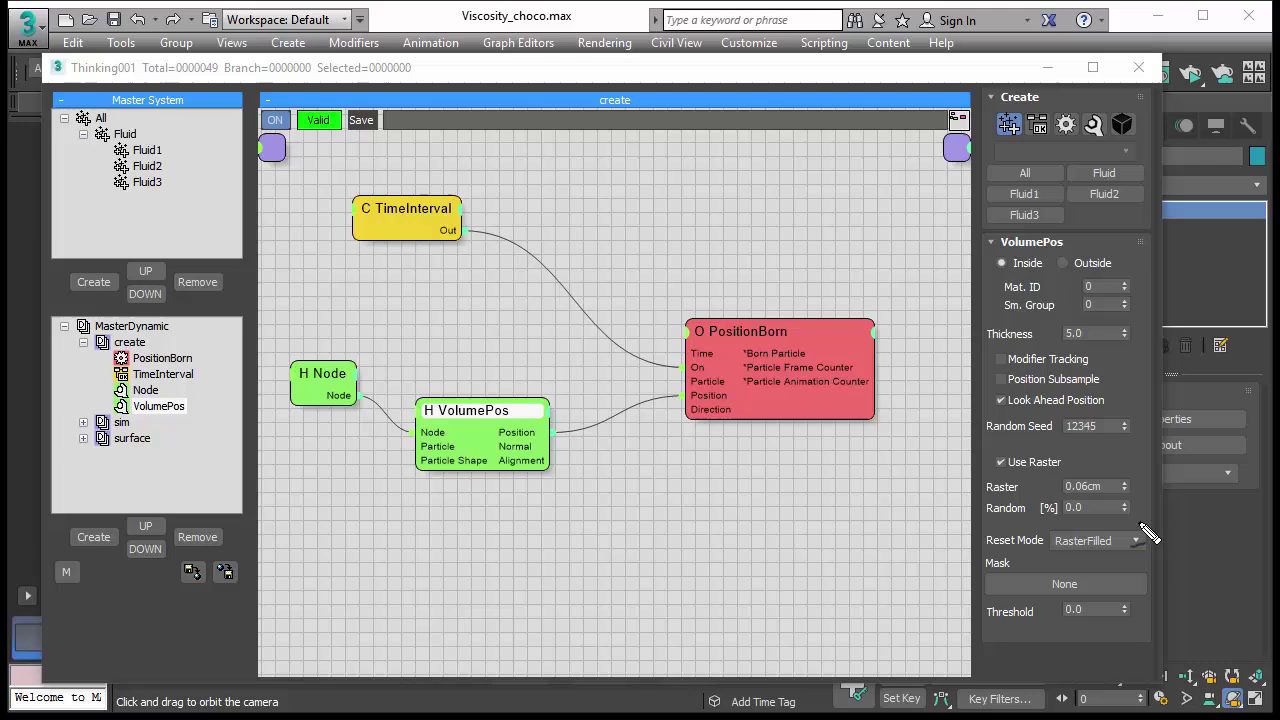
- Collapse the create branch to show its settings: Frame Subsamples 0 and Scale 100.0
left_click_drag(1140, 521, 1048, 522)
left_click_drag(997, 560, 1096, 563)
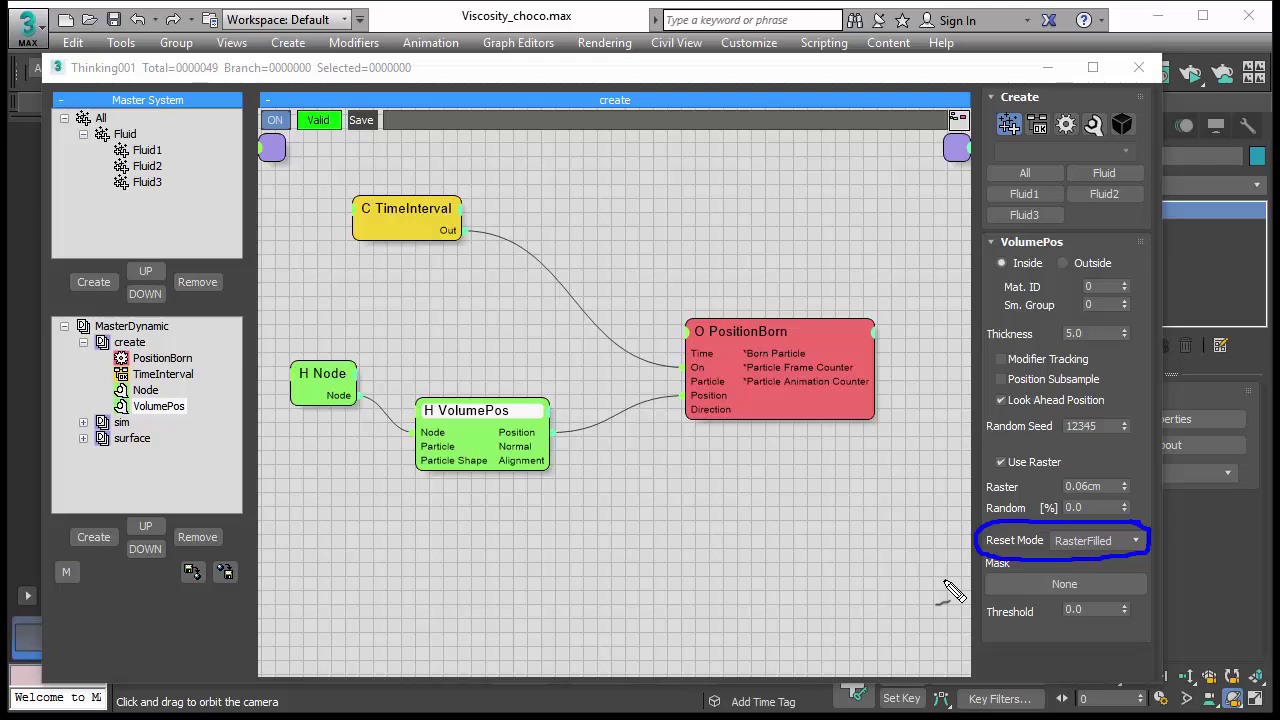
key("e")
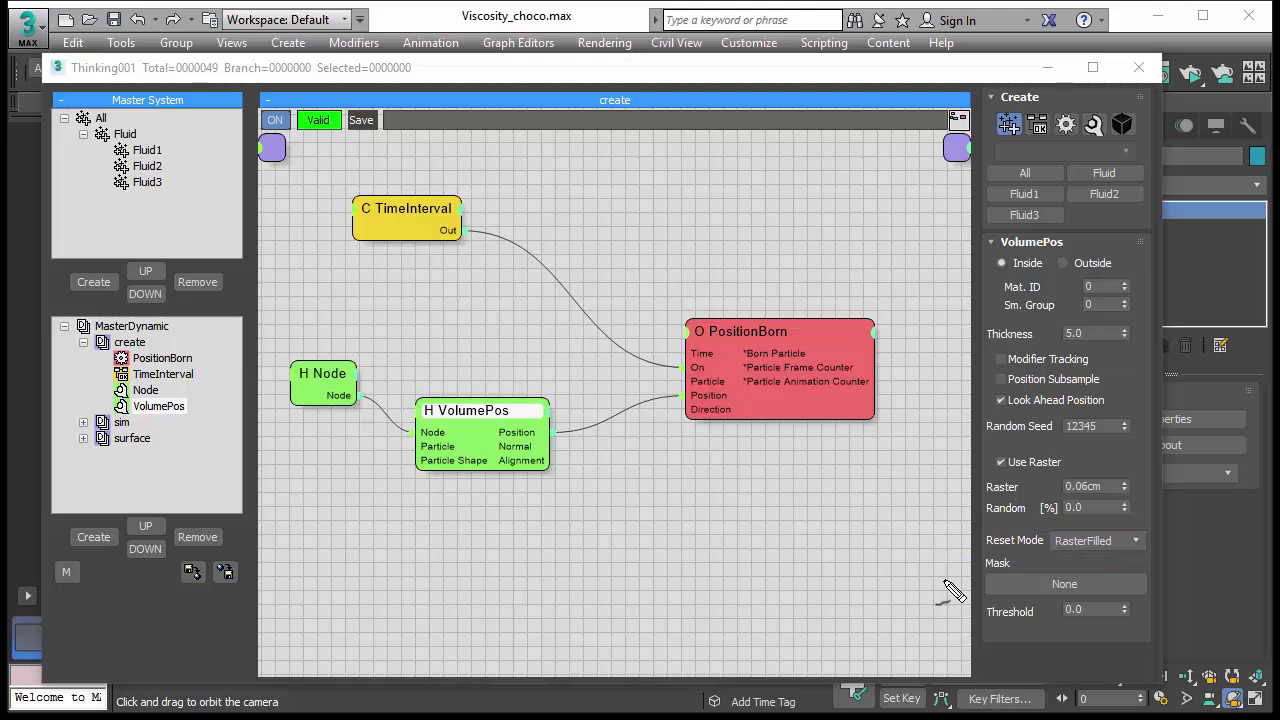
left_click(84, 342)
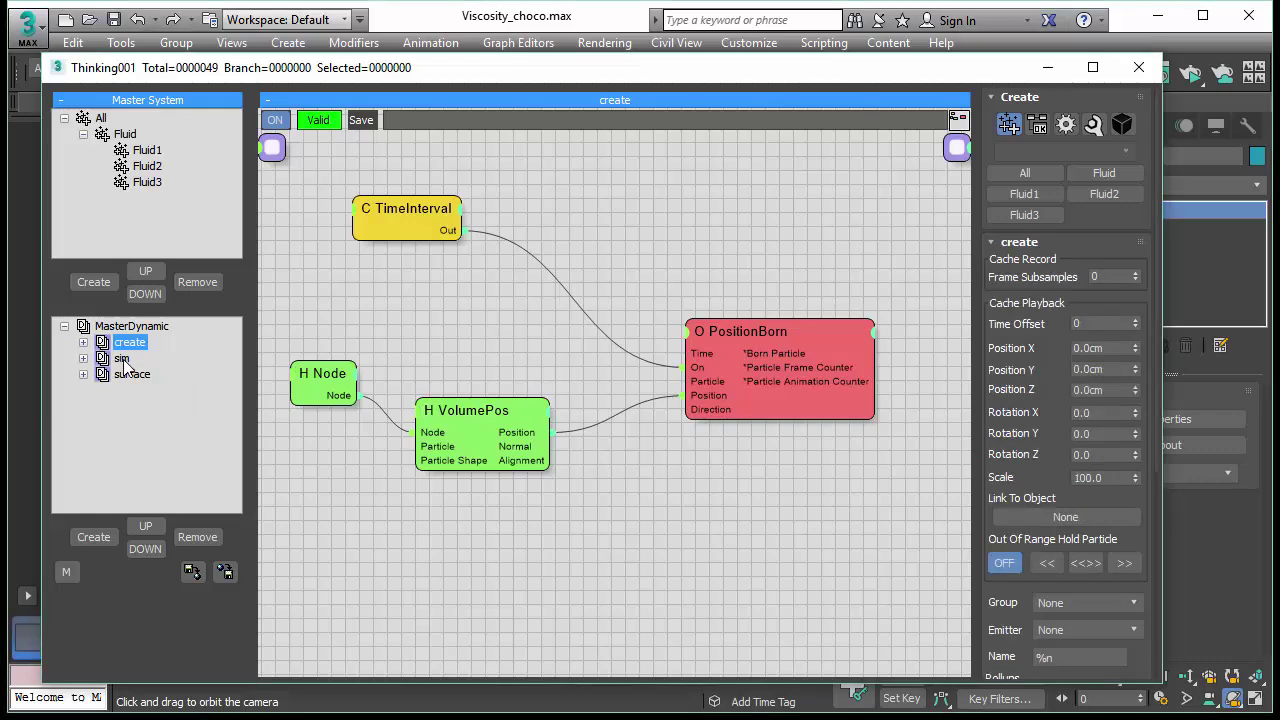
- View the sim graph, then the surface graph where Fluid1 feeds the ImplicitShape Particle input
left_click(122, 360)
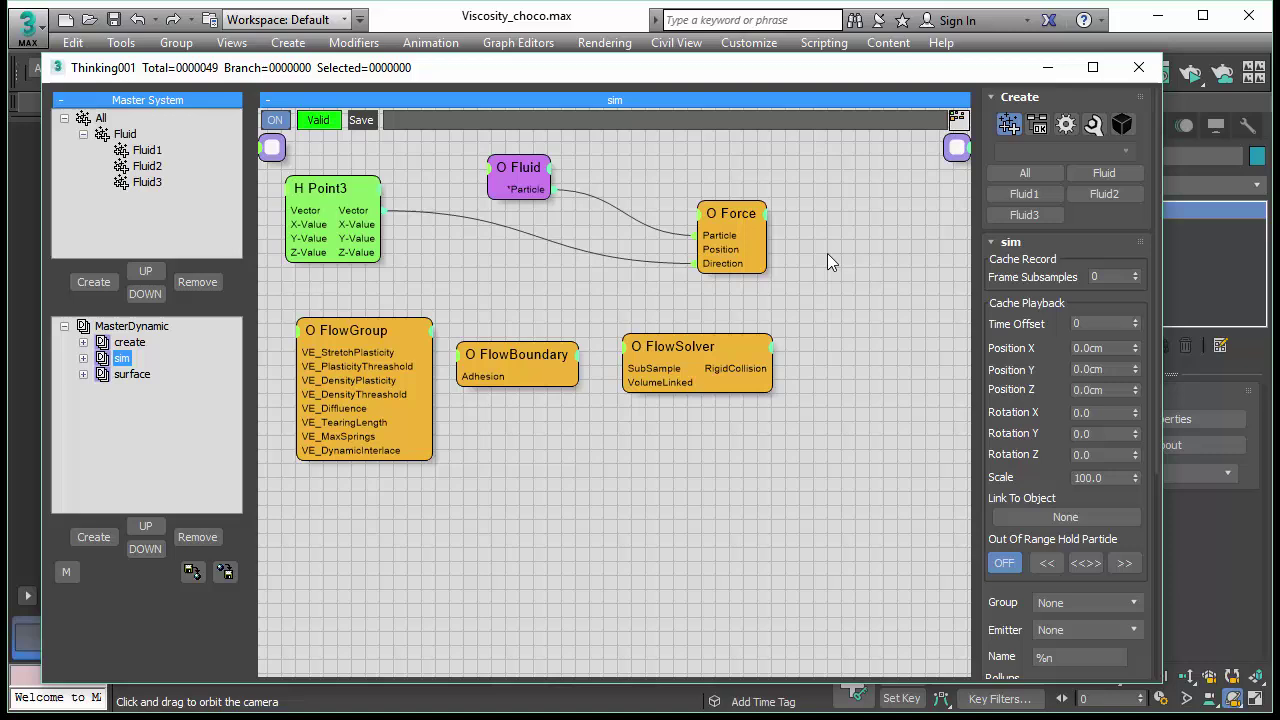
left_click(134, 376)
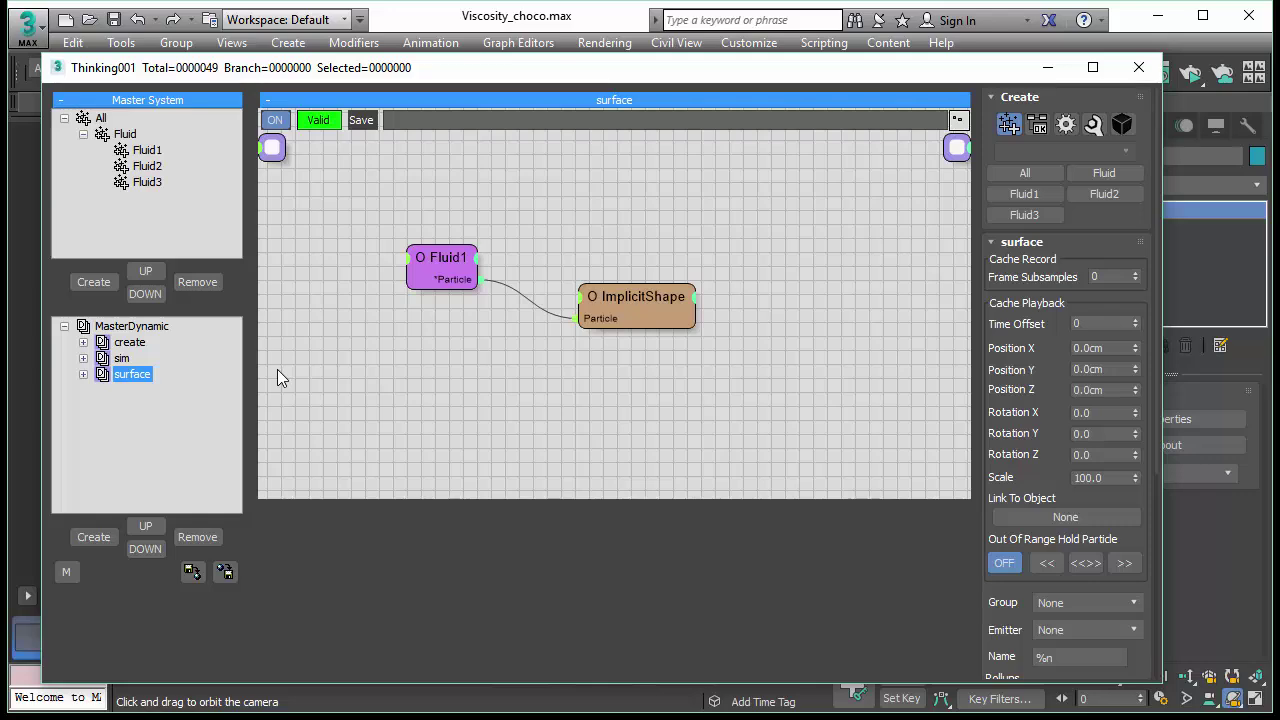
- Close the particle editor and play the chocolate simulation, stopping at frame 206
left_click(1139, 68)
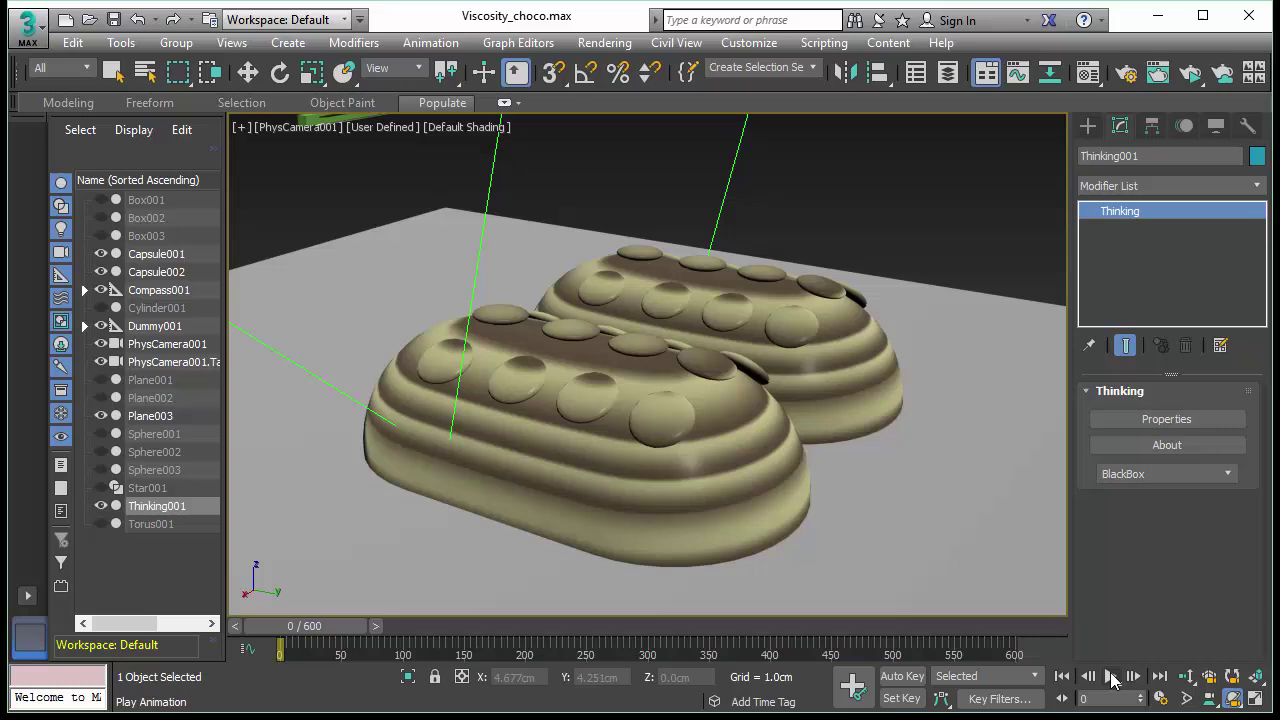
left_click(1110, 677)
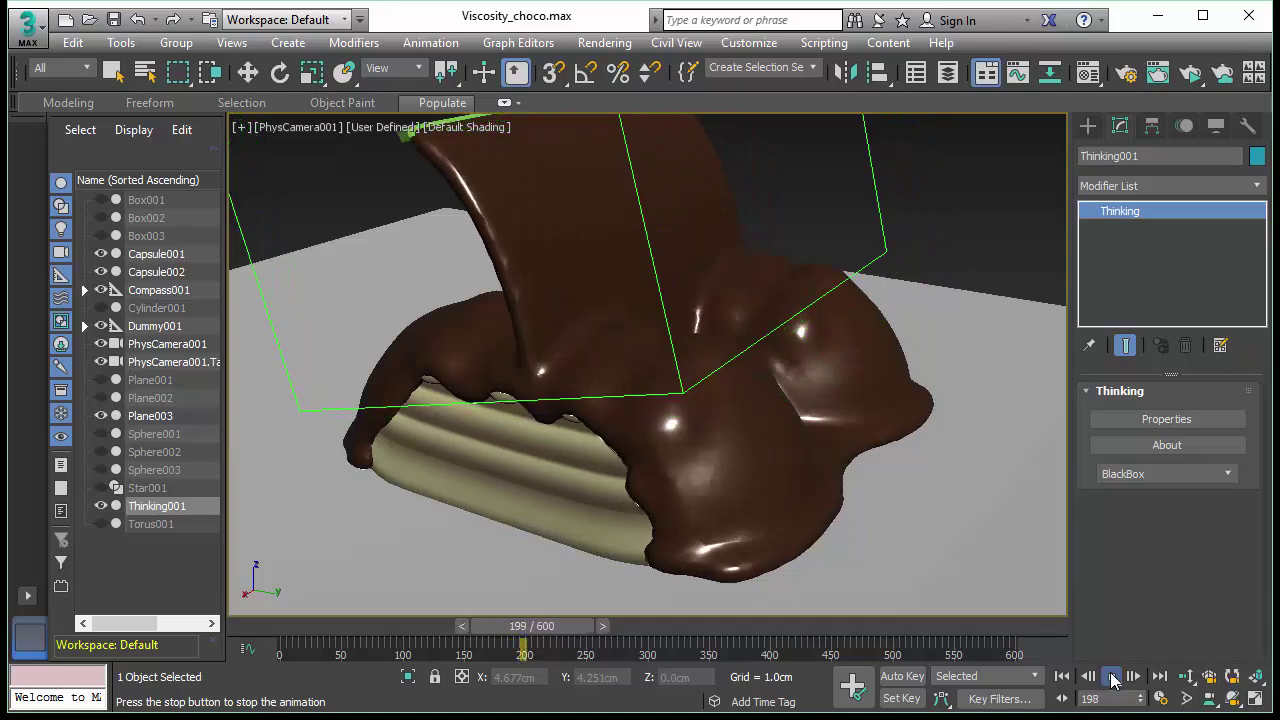
left_click(1113, 679)
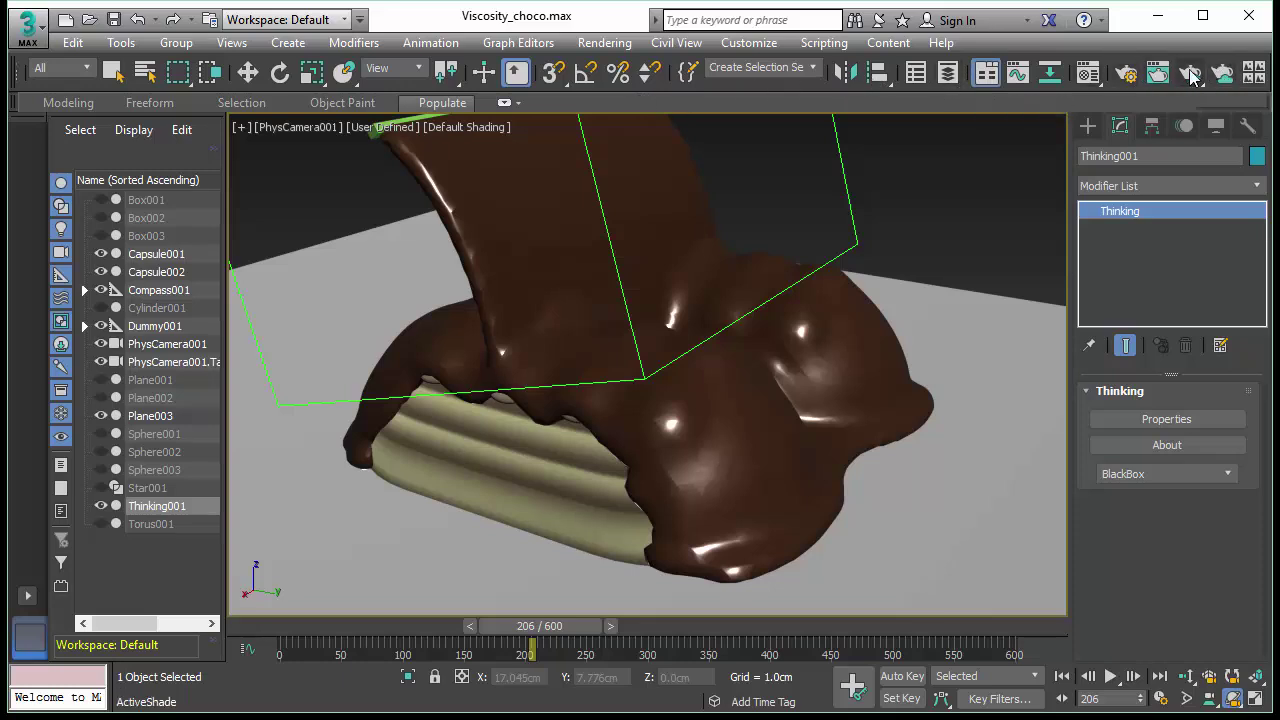
- Start an ActiveShade preview, then dolly and orbit the camera around the chocolate
left_click(1190, 74)
left_click_drag(78, 338, 321, 110)
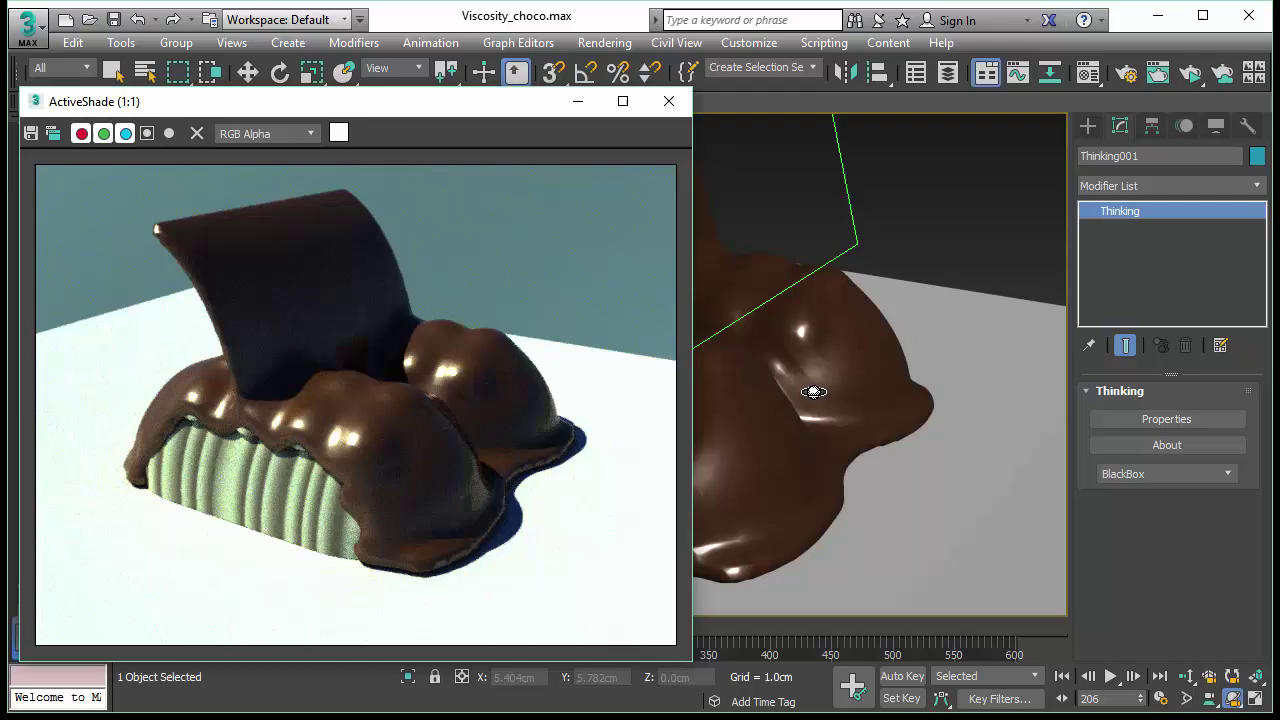
left_click(1189, 677)
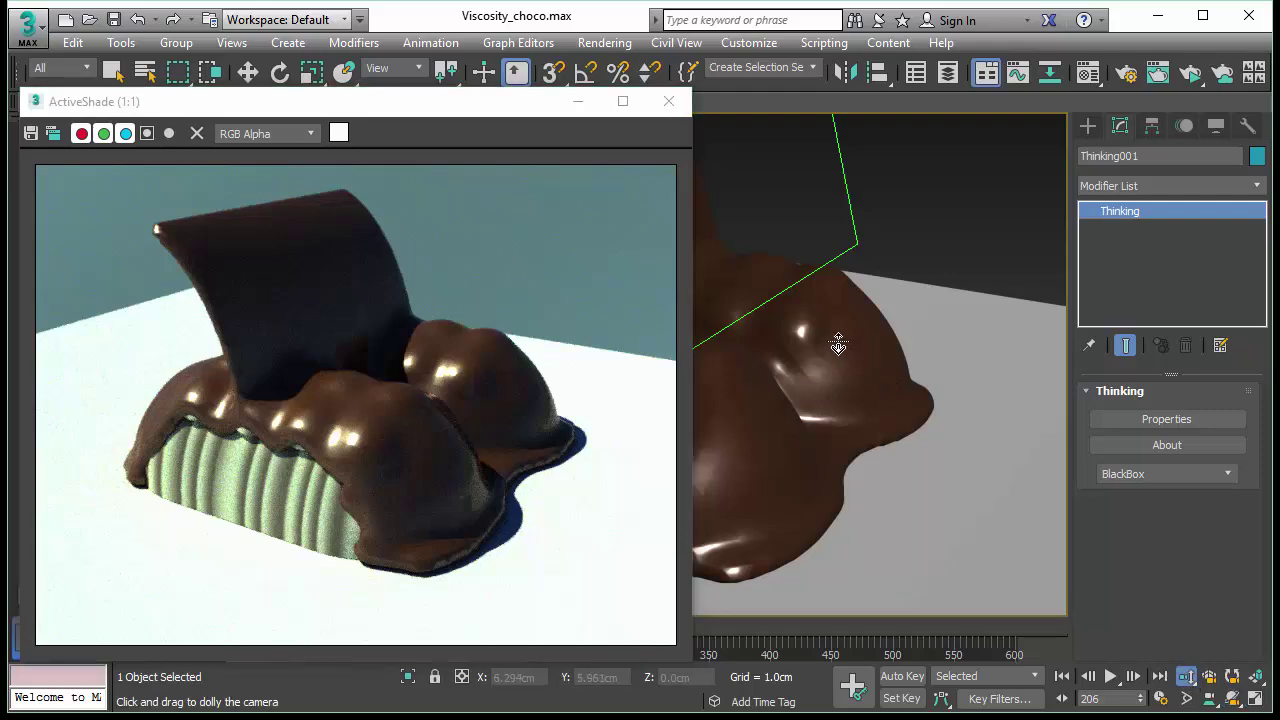
left_click_drag(838, 344, 790, 338)
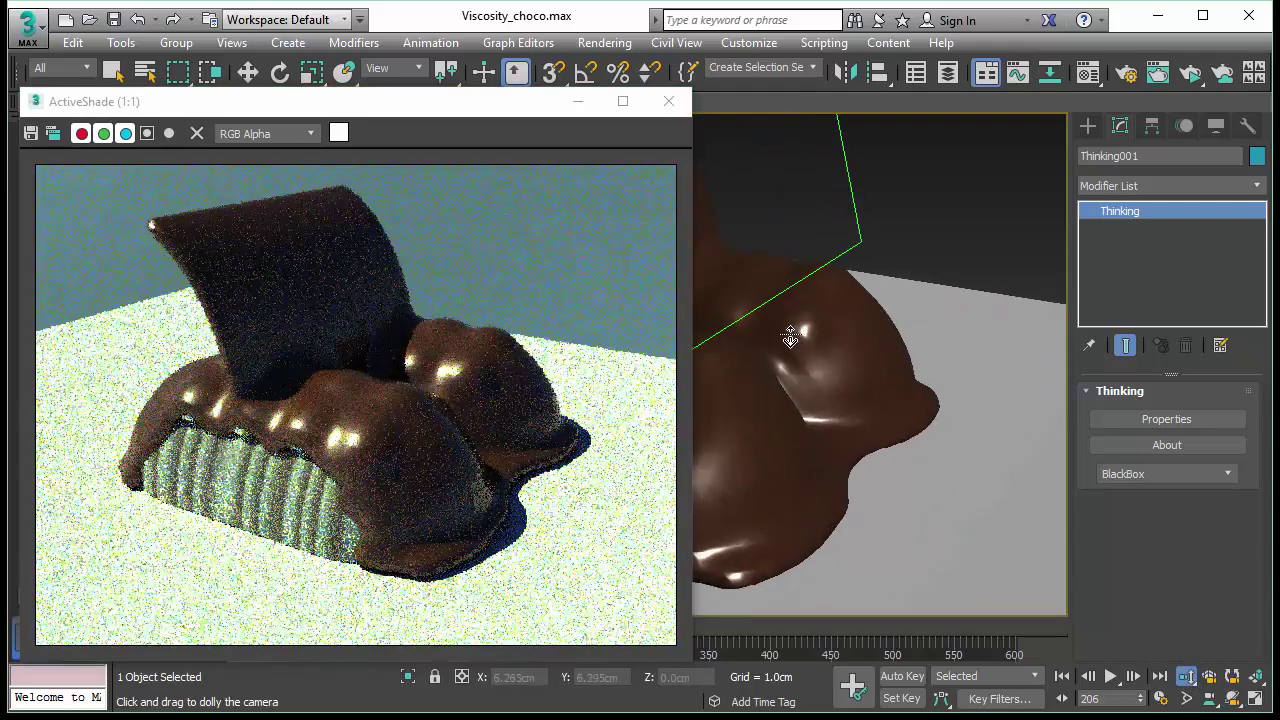
left_click(1233, 700)
left_click_drag(775, 412, 832, 410)
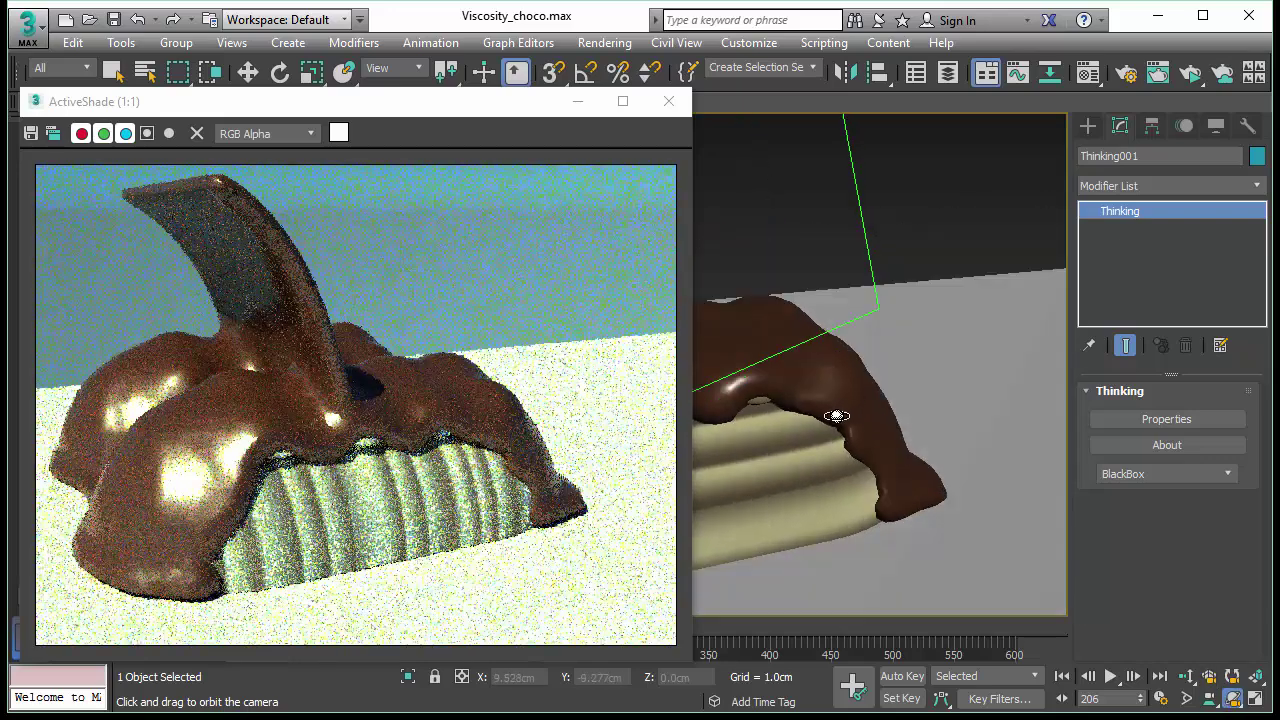
- Advance playback from frame 206 through 210 to frame 214
left_click(1111, 677)
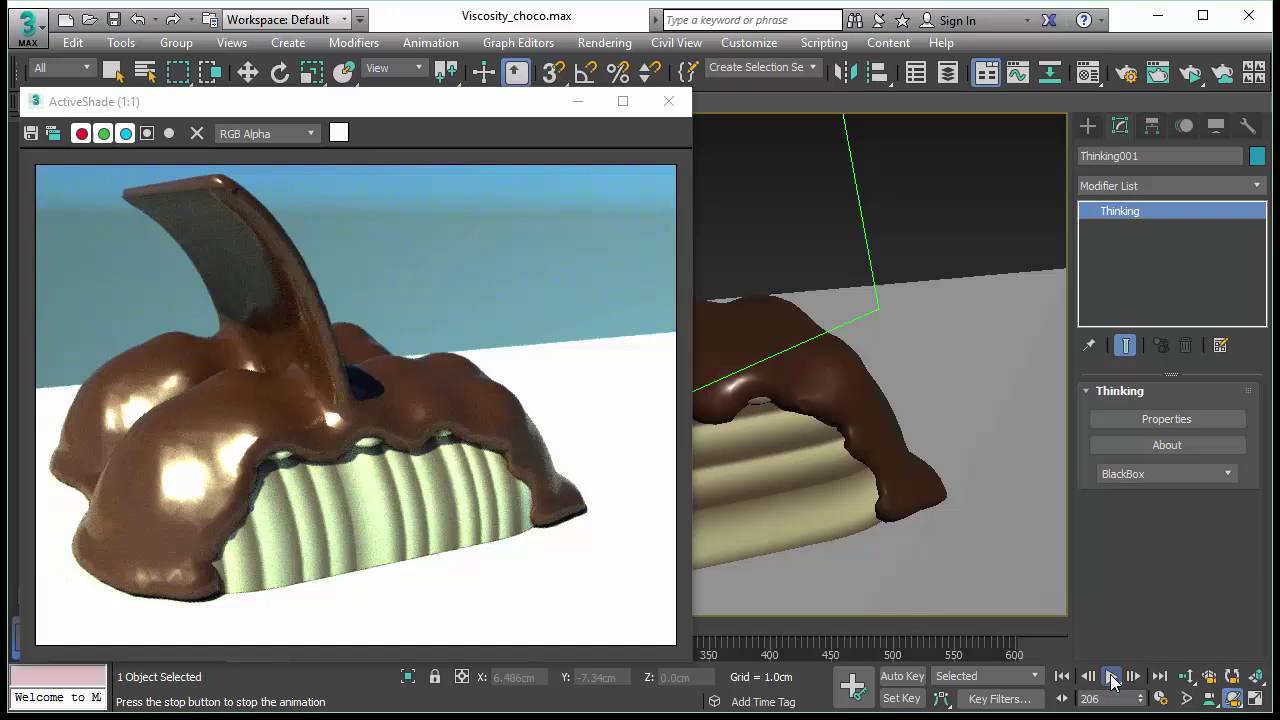
left_click(1111, 680)
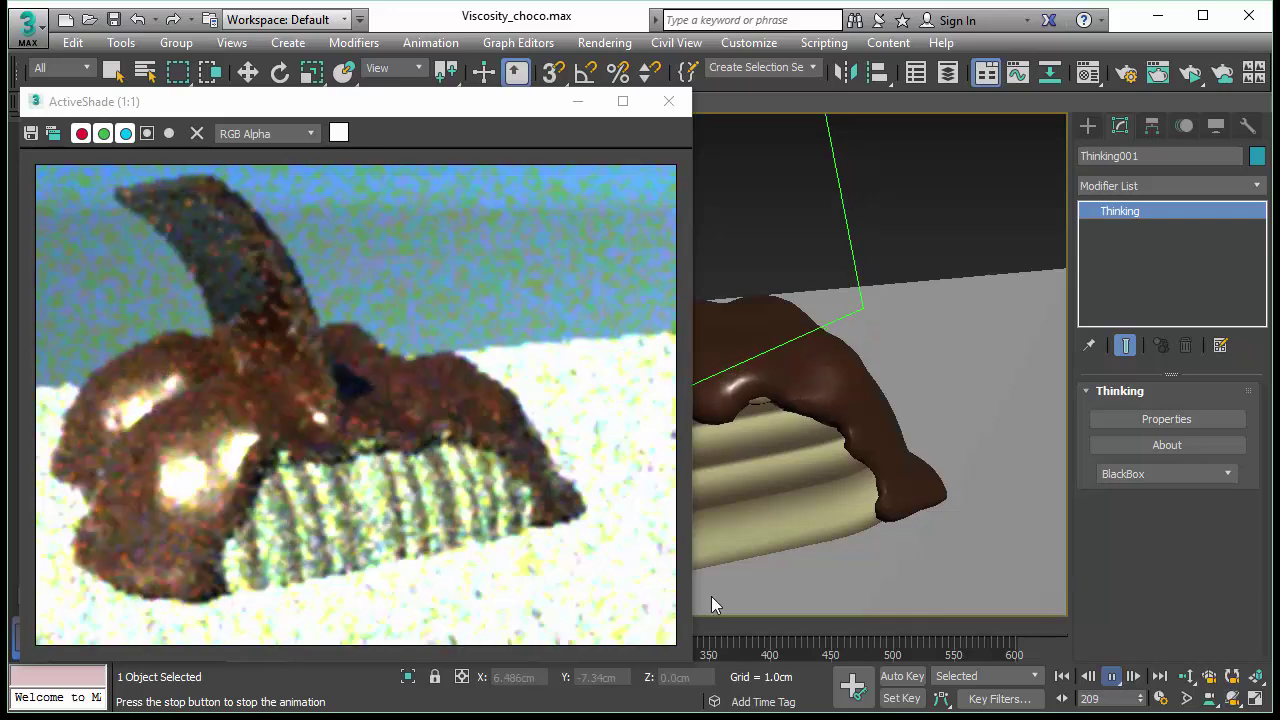
left_click(1111, 677)
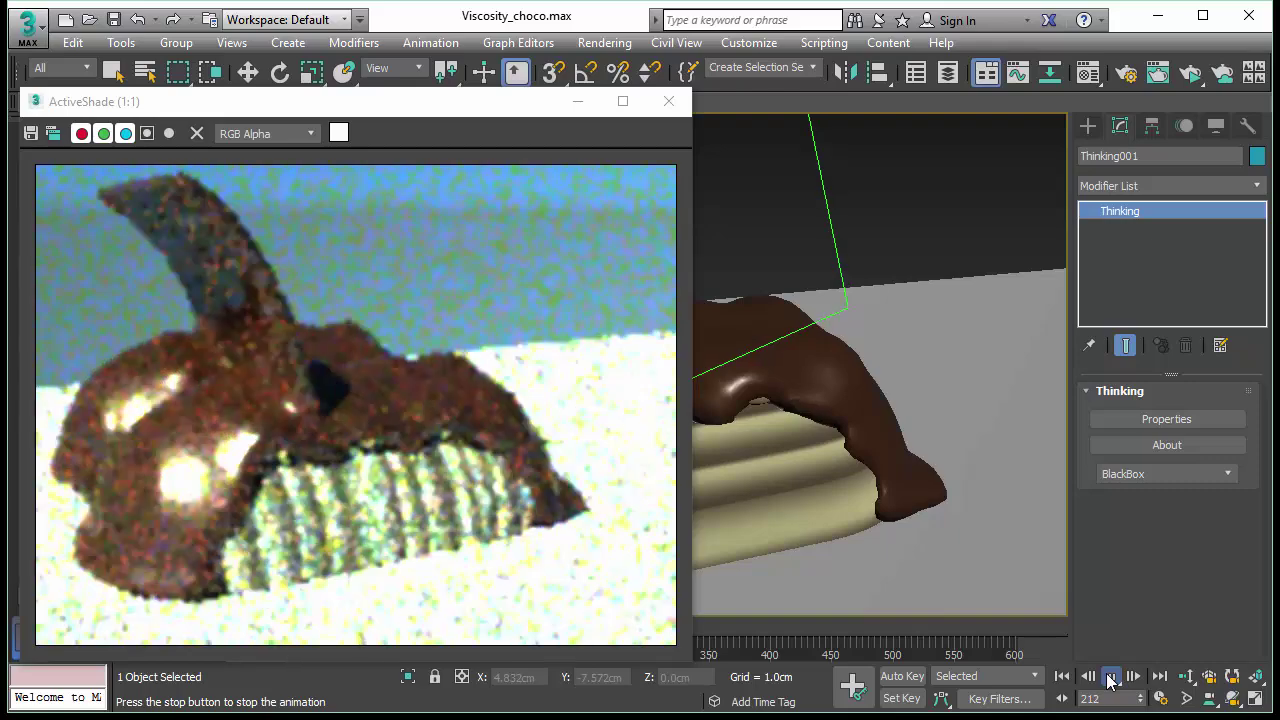
left_click(177, 450)
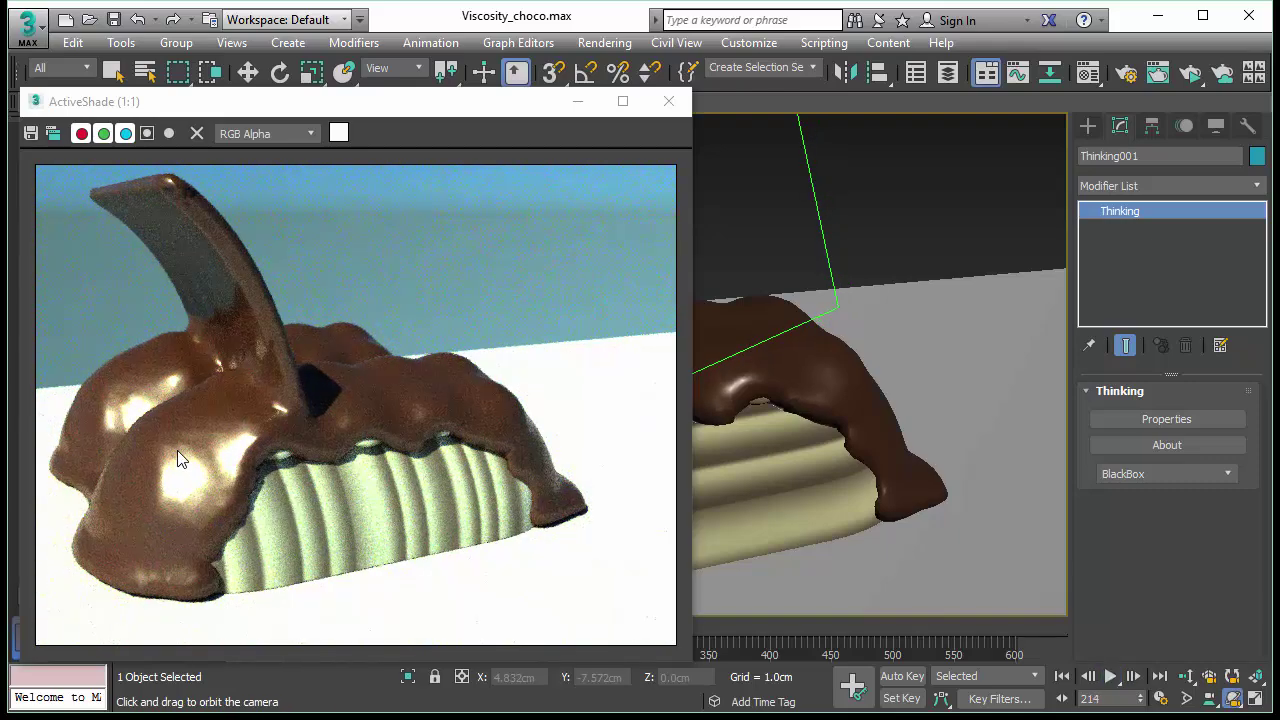
- Reframe the camera at frame 214 with orbit and dolly, then close the ActiveShade preview
left_click_drag(912, 449, 794, 477)
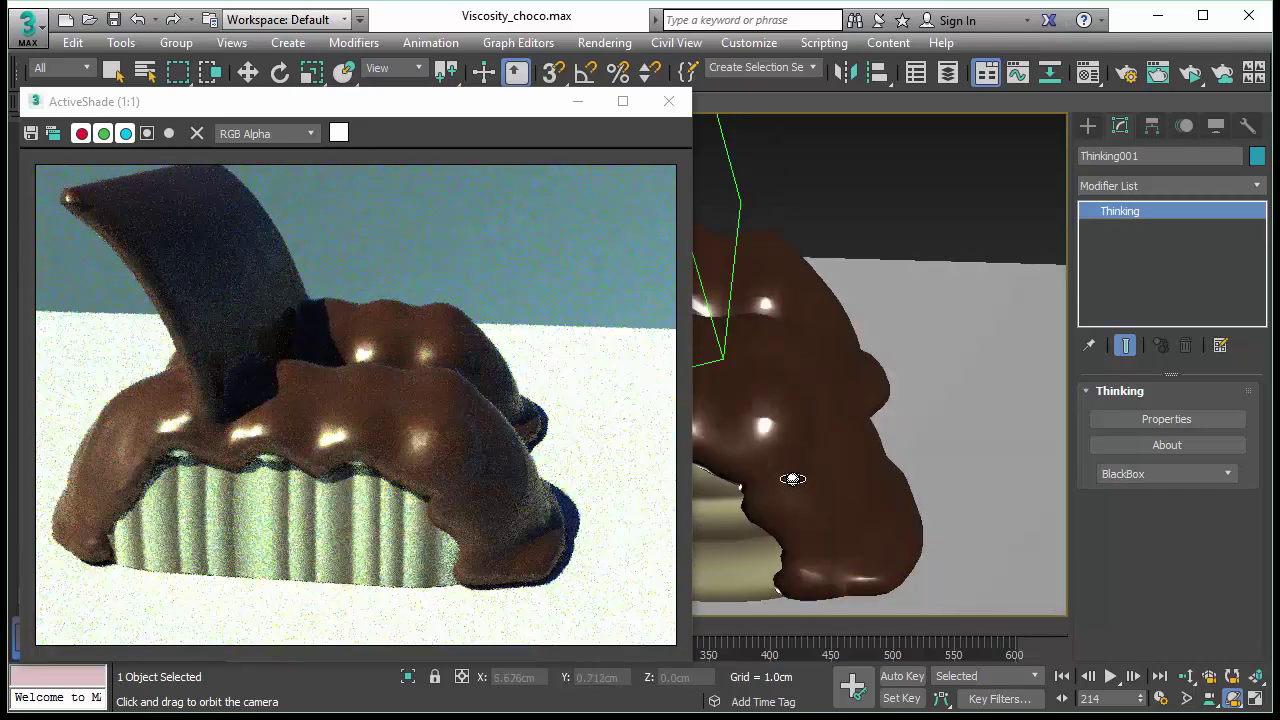
left_click_drag(923, 466, 838, 466)
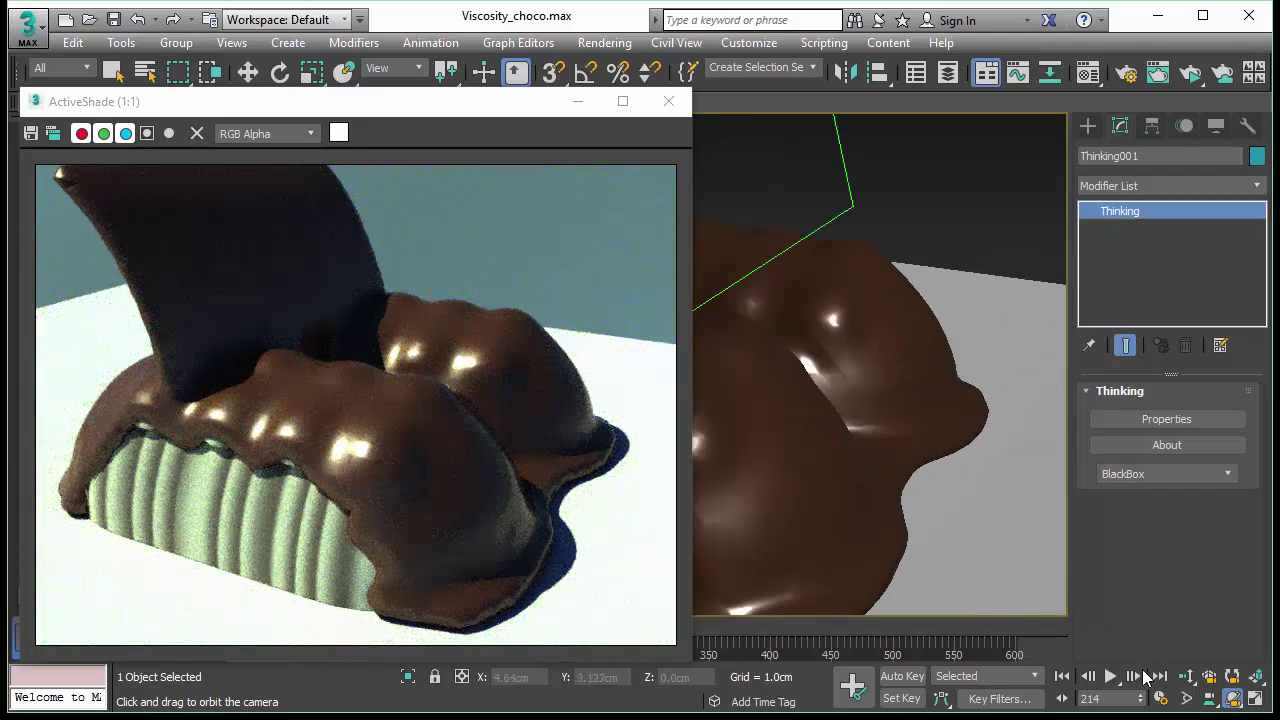
left_click(1186, 676)
left_click_drag(737, 400, 804, 398)
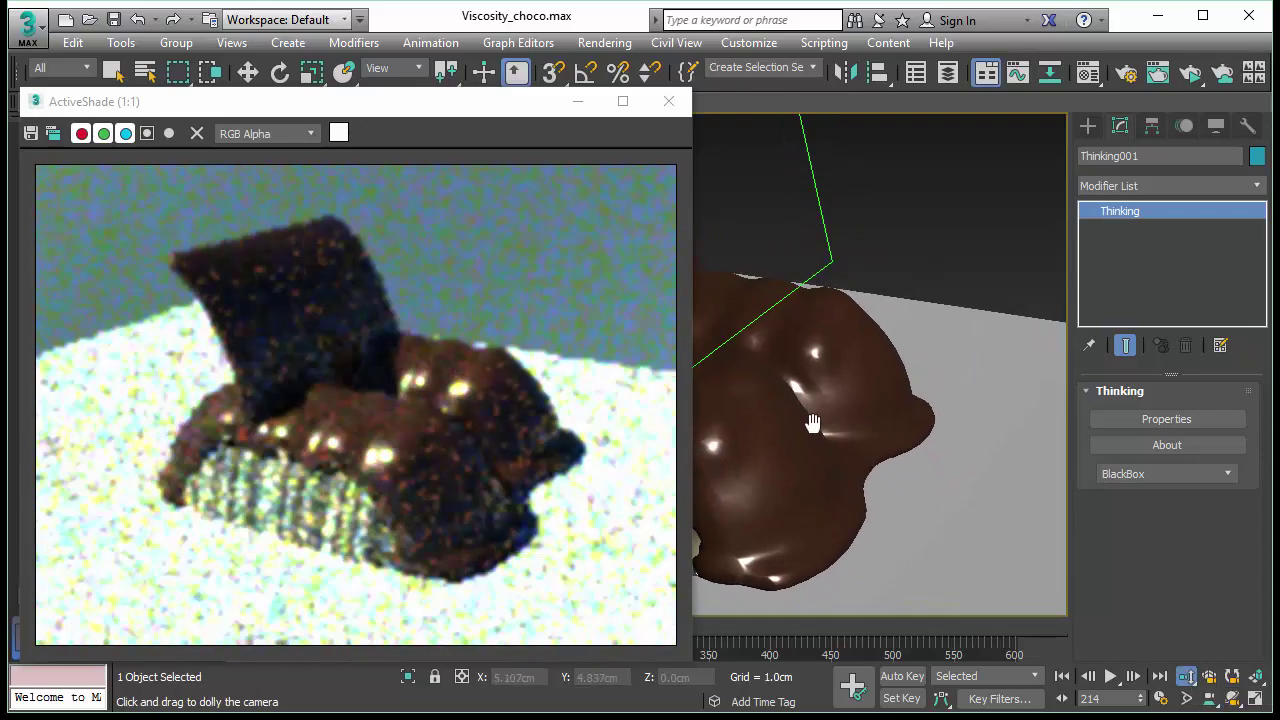
left_click_drag(428, 110, 328, 92)
left_click(568, 92)
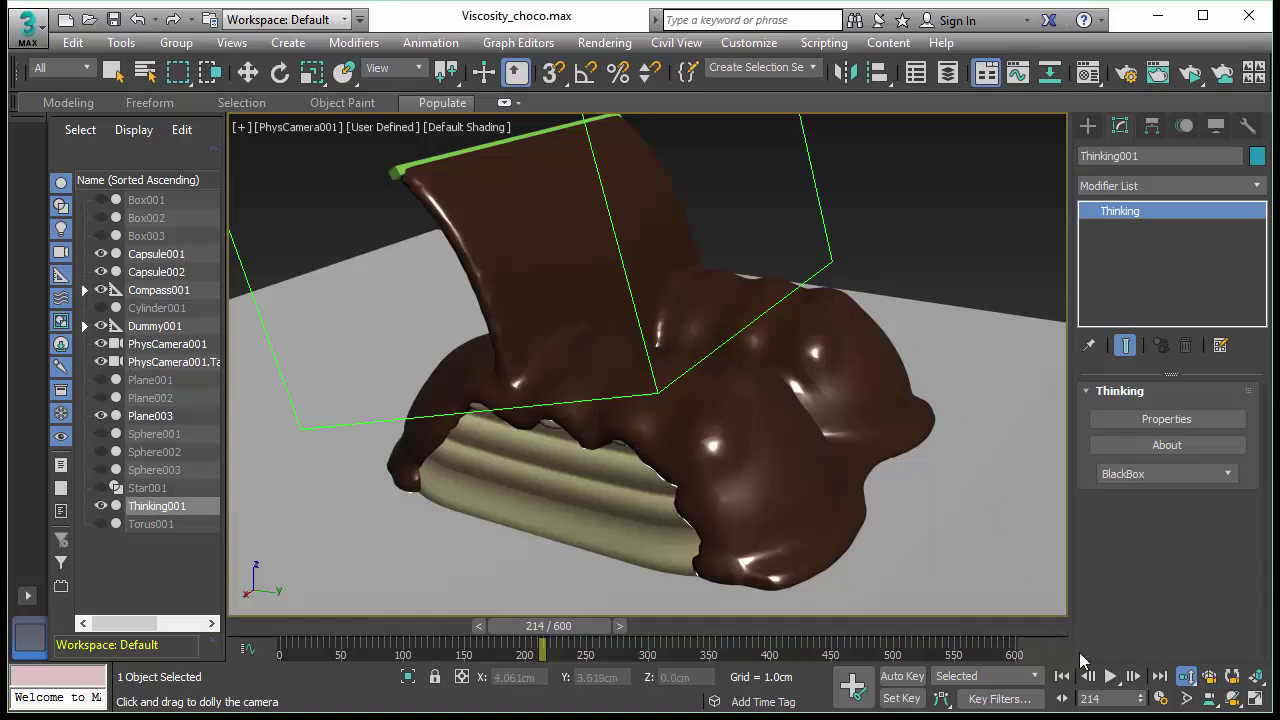
- Rewind to frame 0 and replay the chocolate pour from the start
left_click(1062, 676)
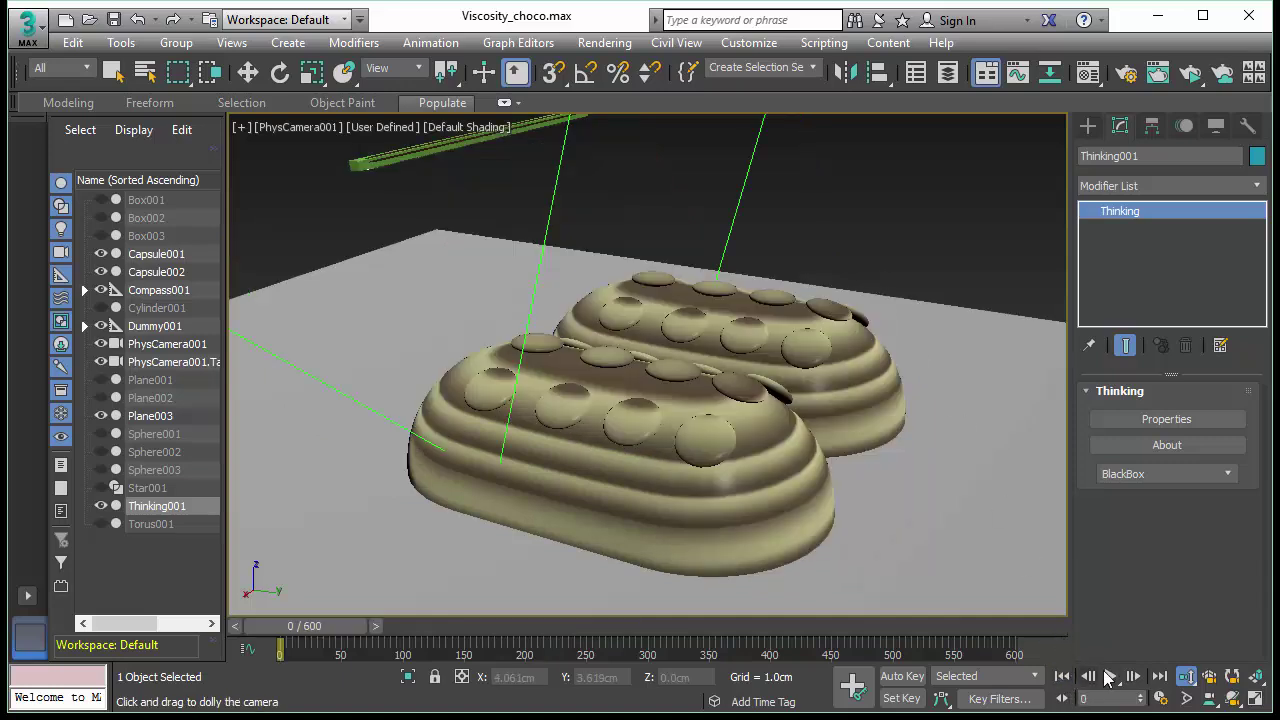
left_click(1110, 677)
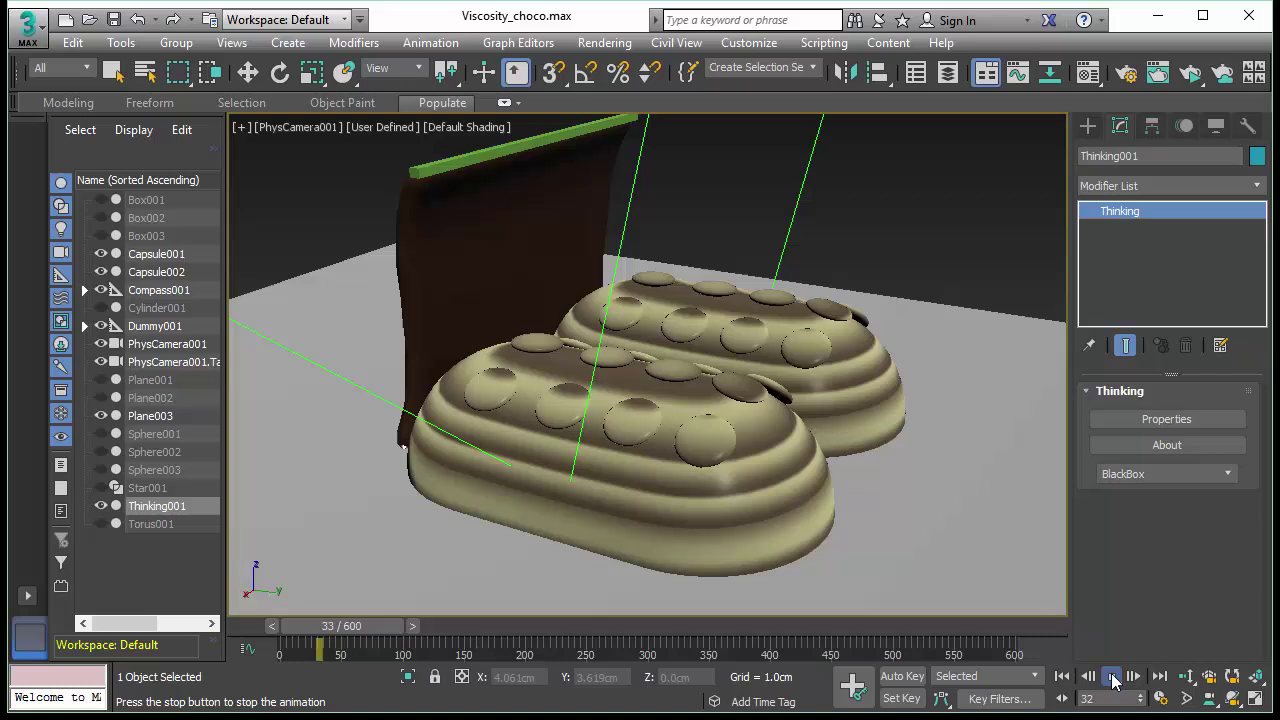